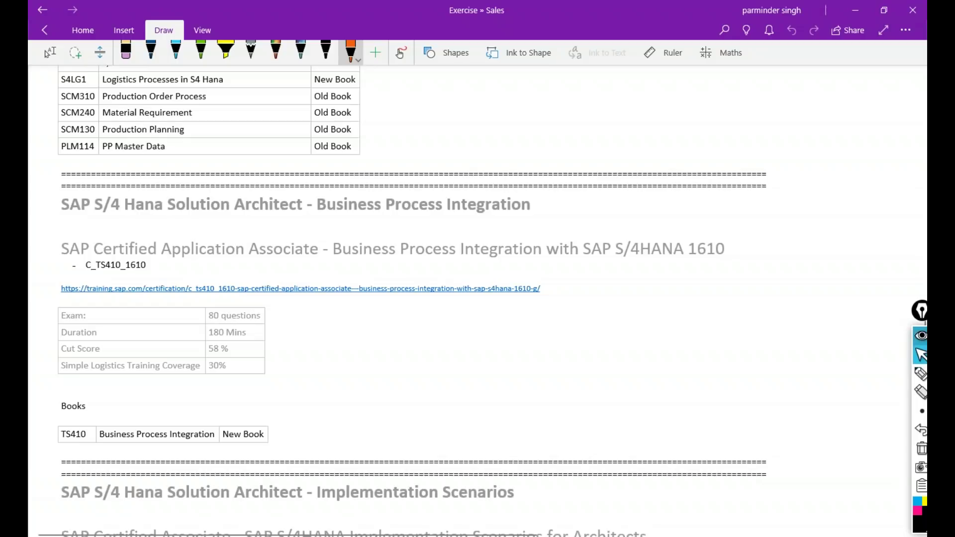
Scroll the Sales page to the country fee table and the MM Certification C_TS450_1610 exam table
scroll(412, 298, down, 3)
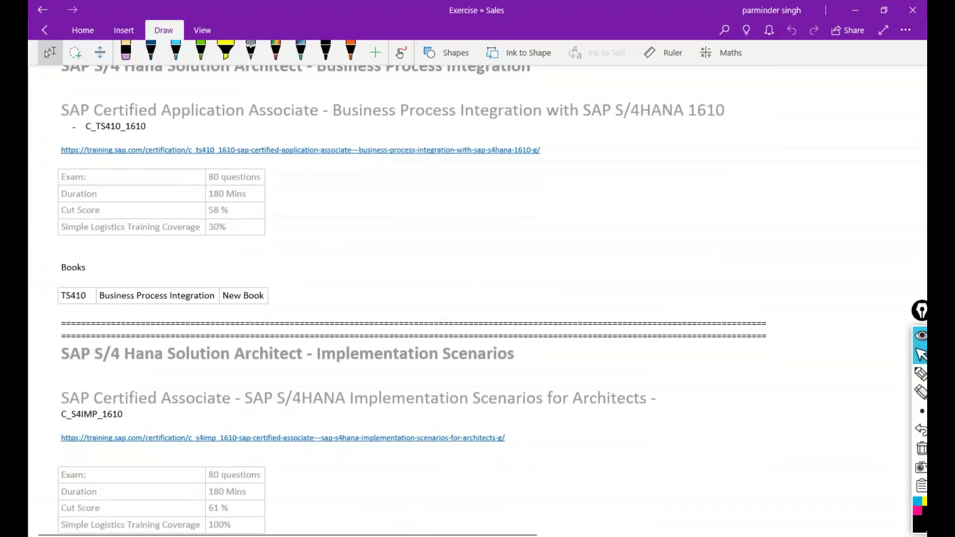
scroll(413, 298, down, 3)
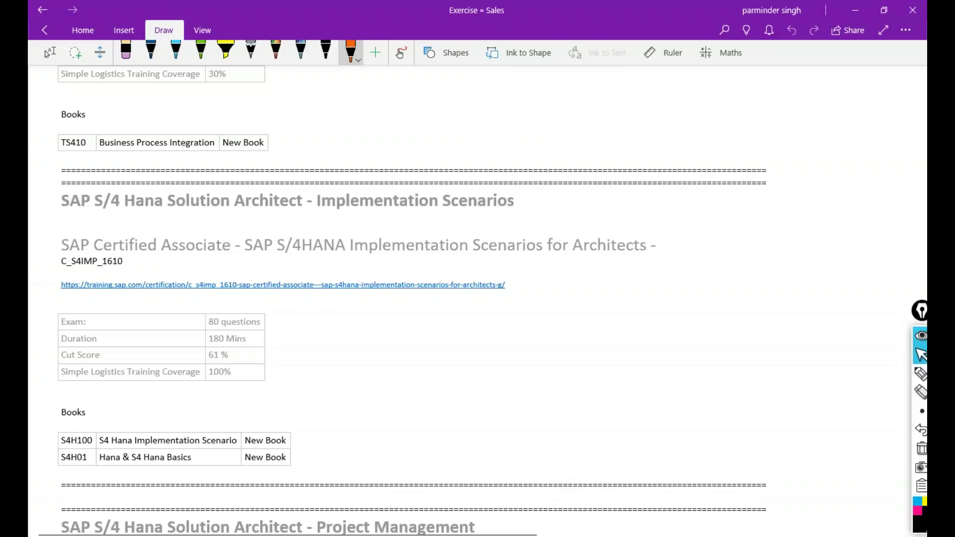
scroll(402, 302, down, 4)
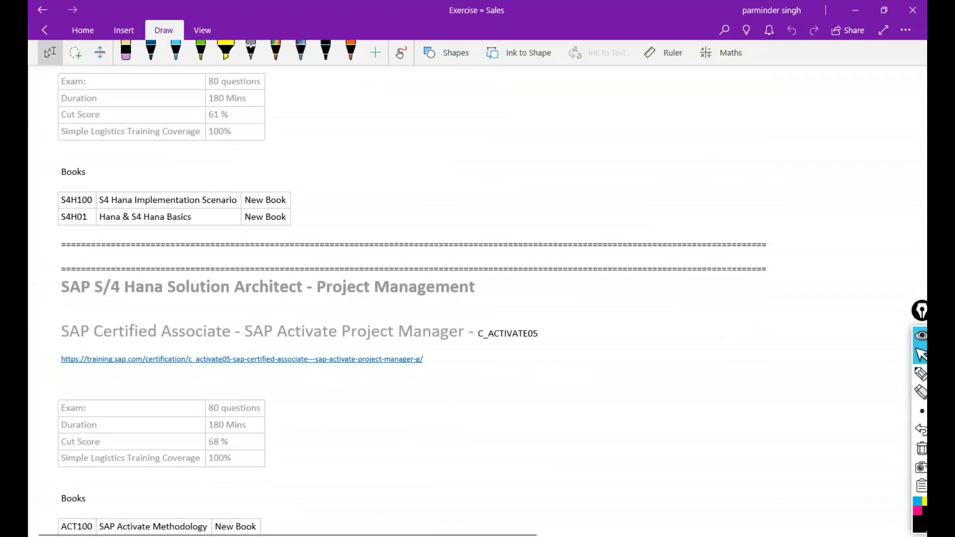
scroll(402, 302, down, 3)
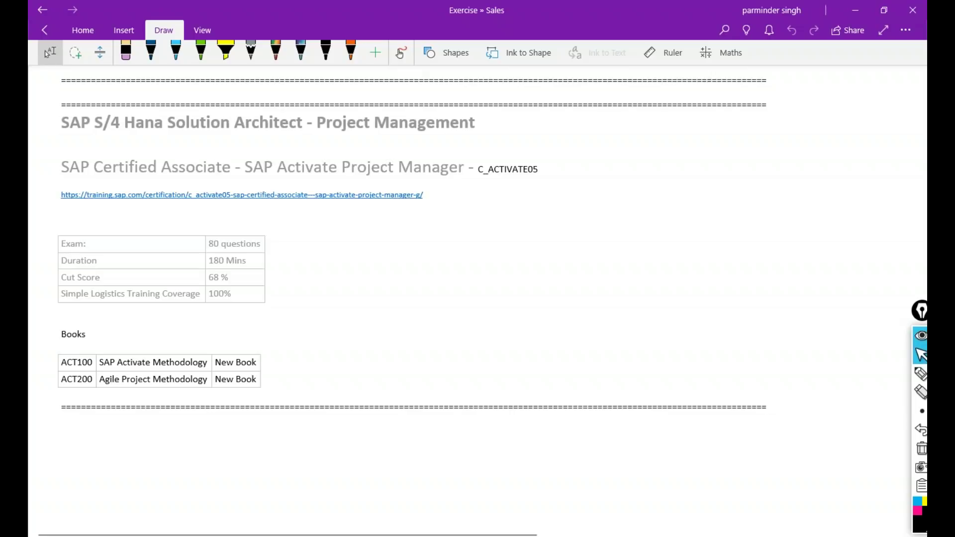
scroll(412, 246, up, 5)
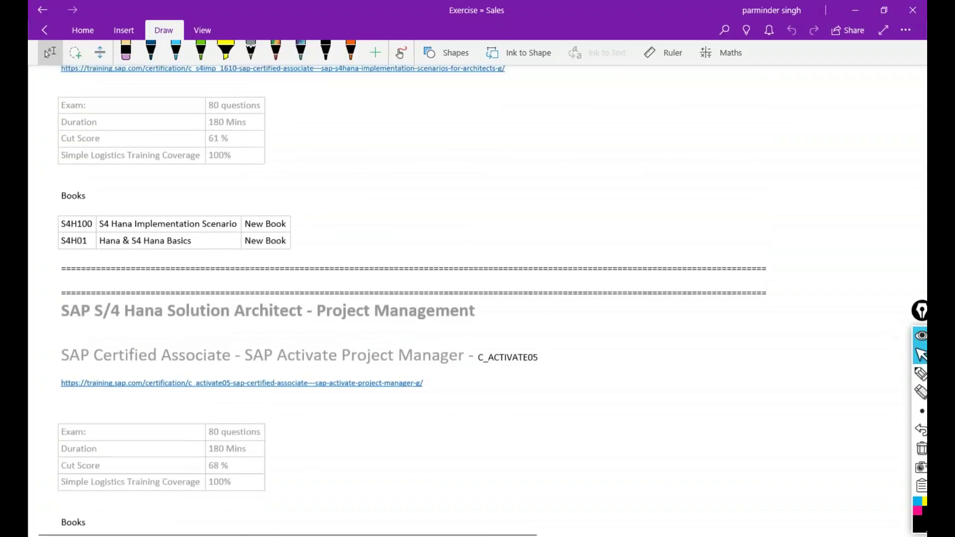
scroll(412, 246, down, 7)
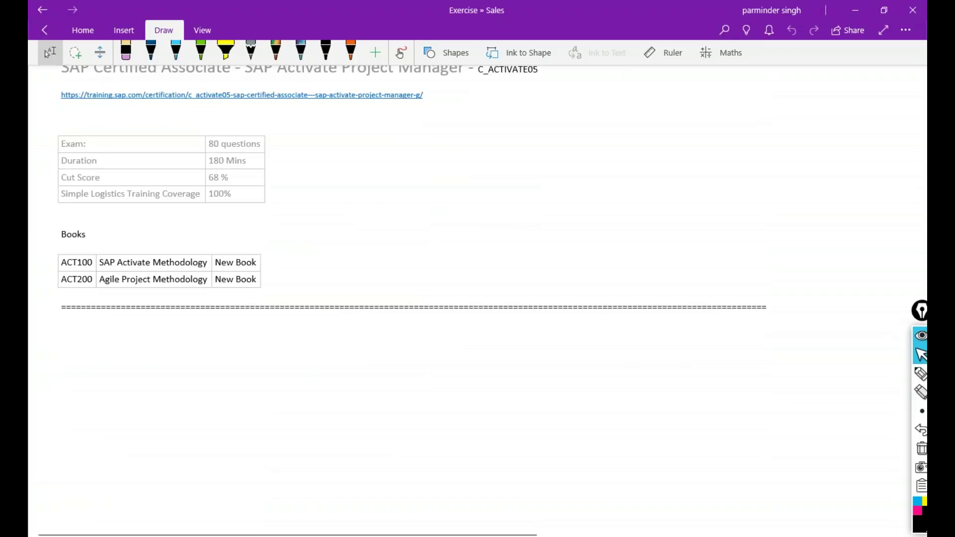
scroll(412, 296, up, 6)
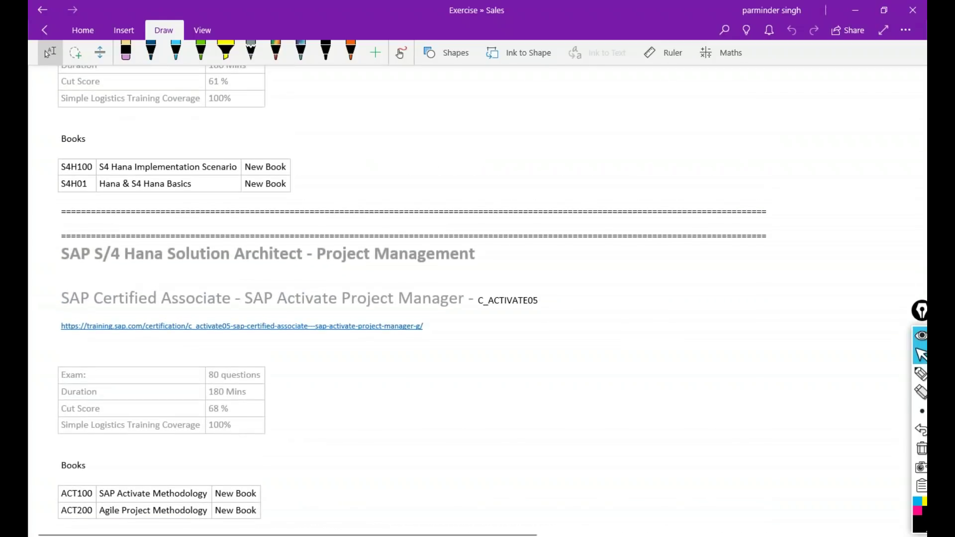
scroll(412, 296, up, 3)
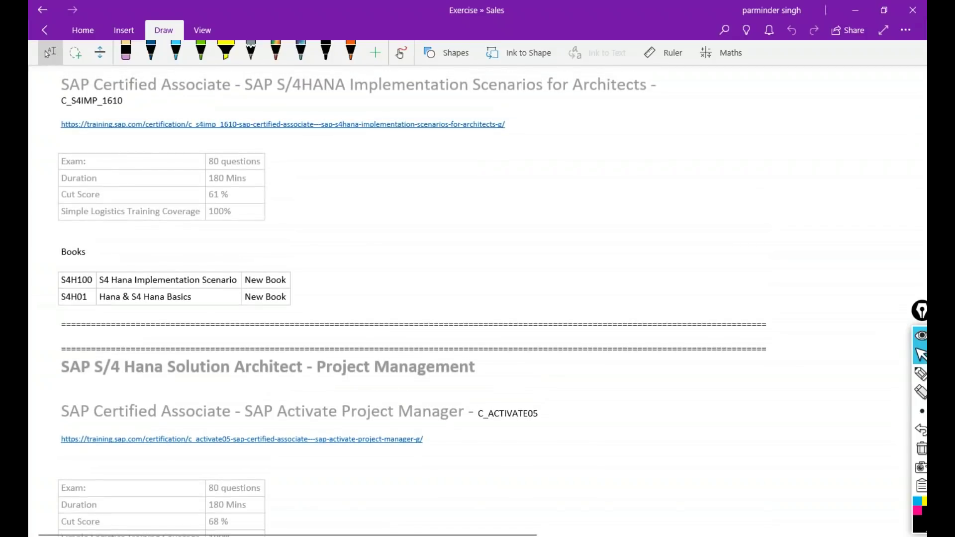
scroll(412, 295, up, 15)
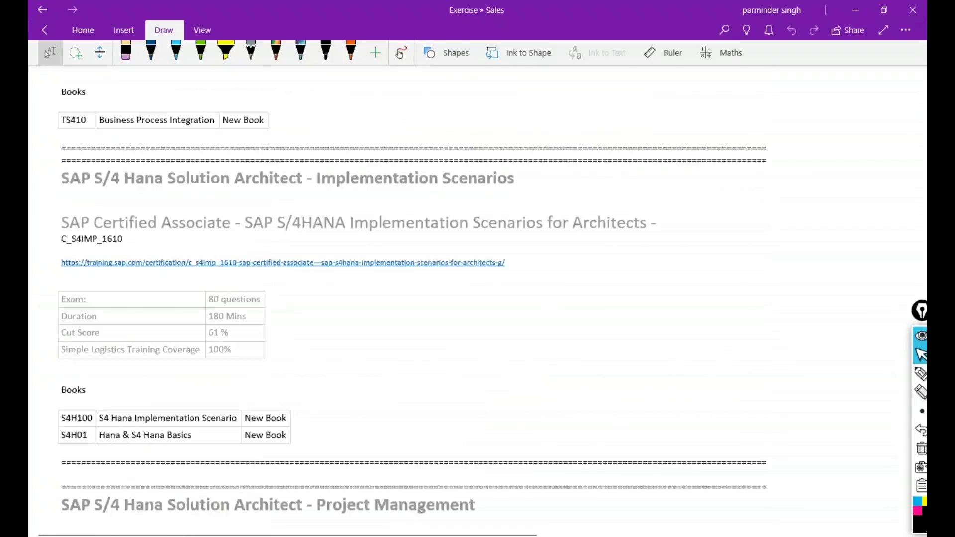
scroll(412, 296, up, 8)
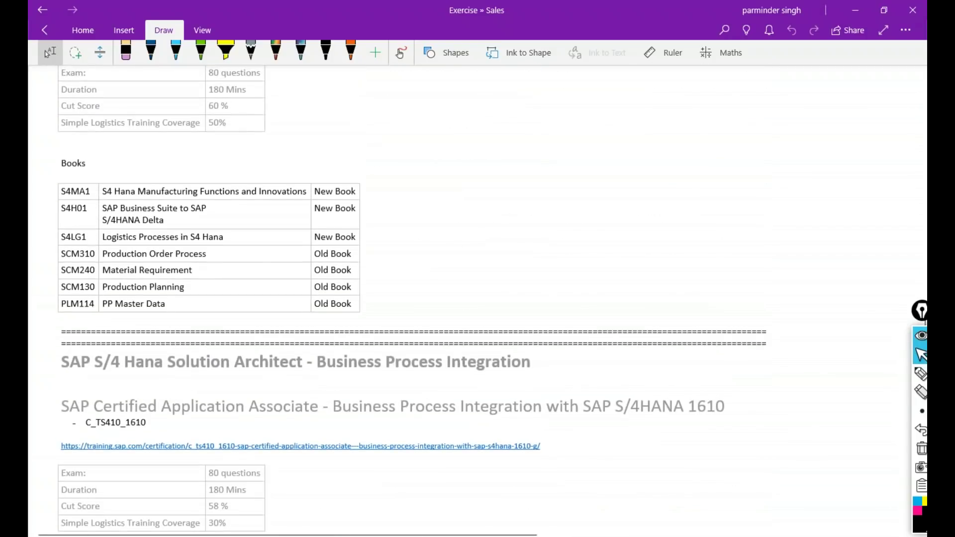
scroll(411, 296, up, 20)
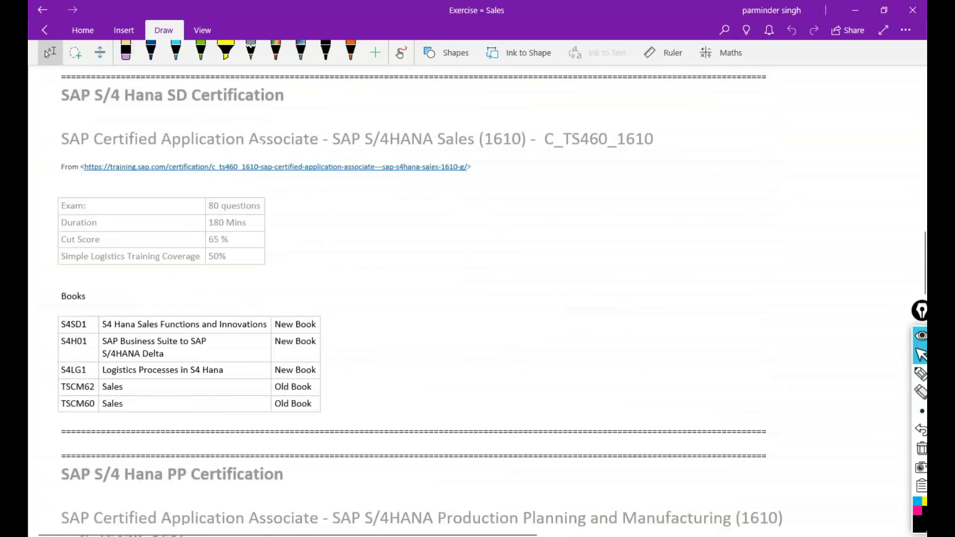
scroll(412, 296, up, 10)
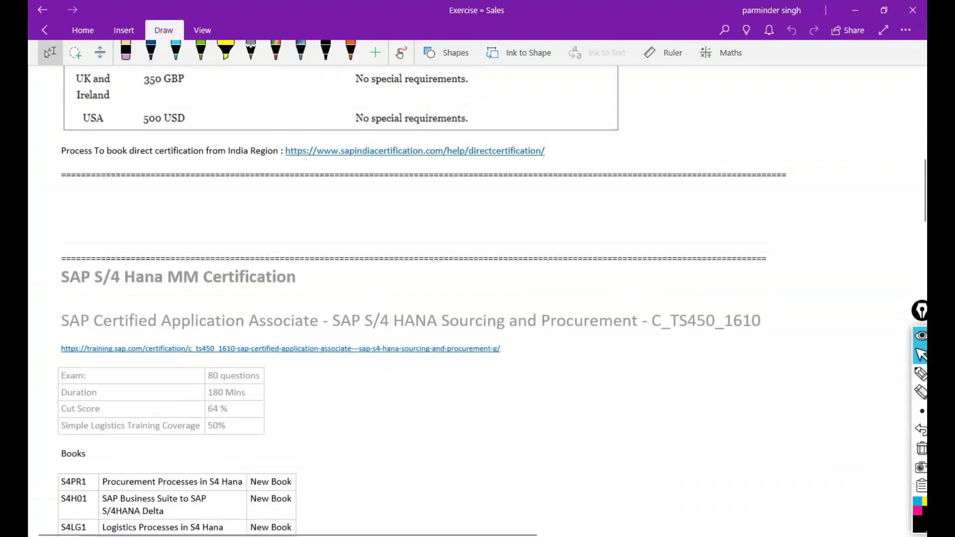
scroll(412, 295, up, 7)
scroll(411, 296, down, 5)
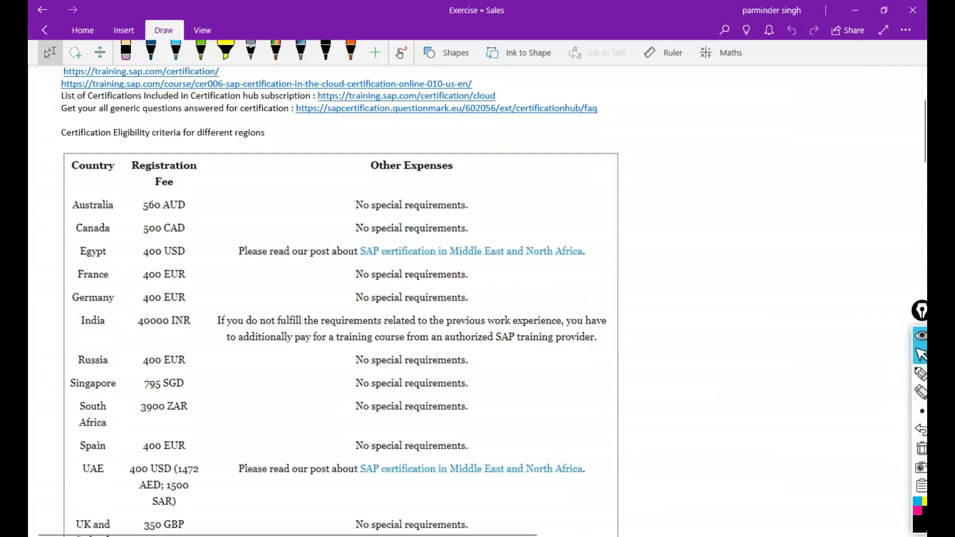
scroll(412, 296, down, 5)
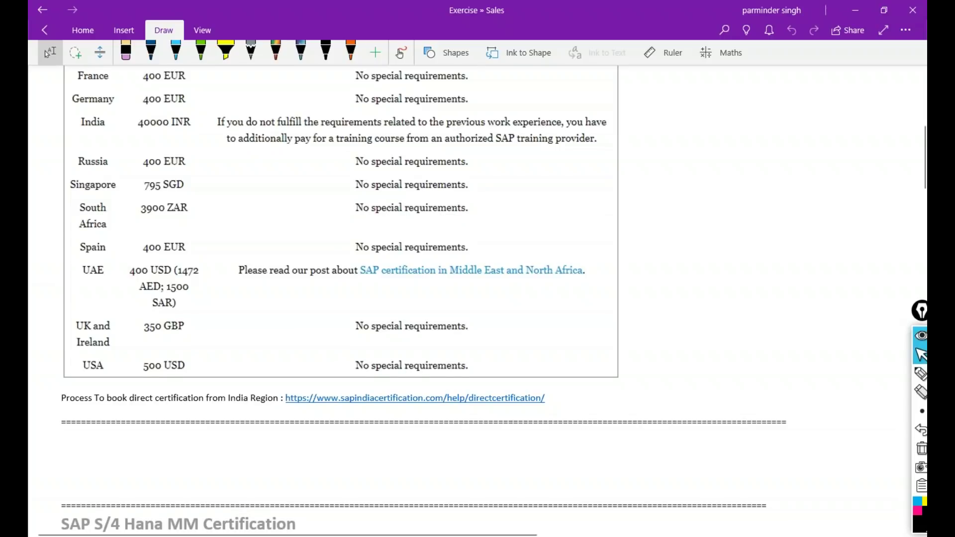
scroll(422, 298, down, 4)
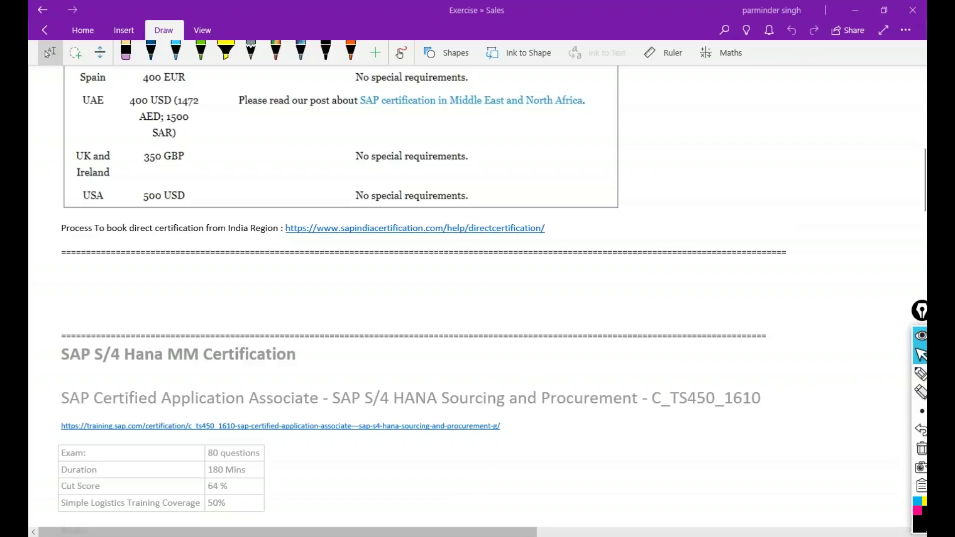
Dismiss the idle timer warning and check the S/4HANA 1610 and 1709 system entries in SAP Logon
key(alt+Tab)
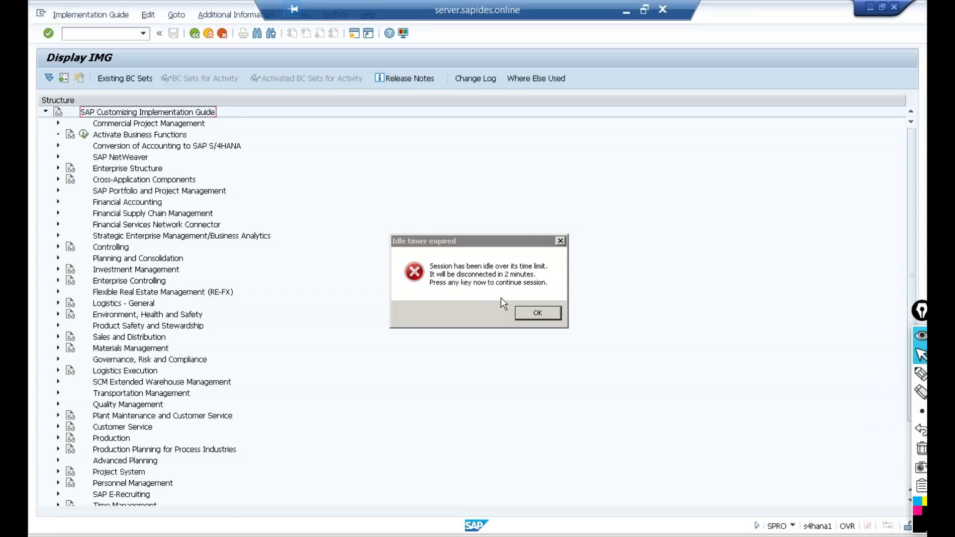
click(537, 313)
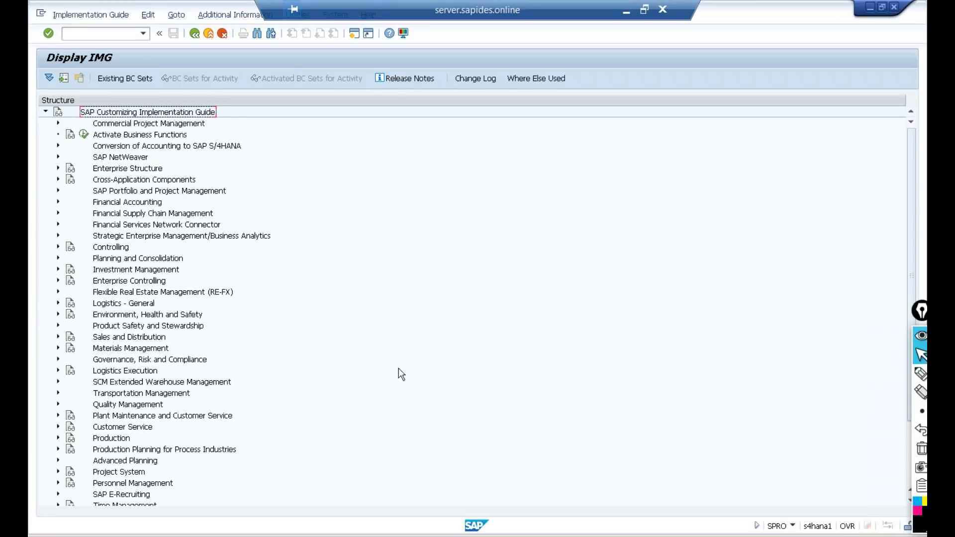
click(232, 529)
click(224, 506)
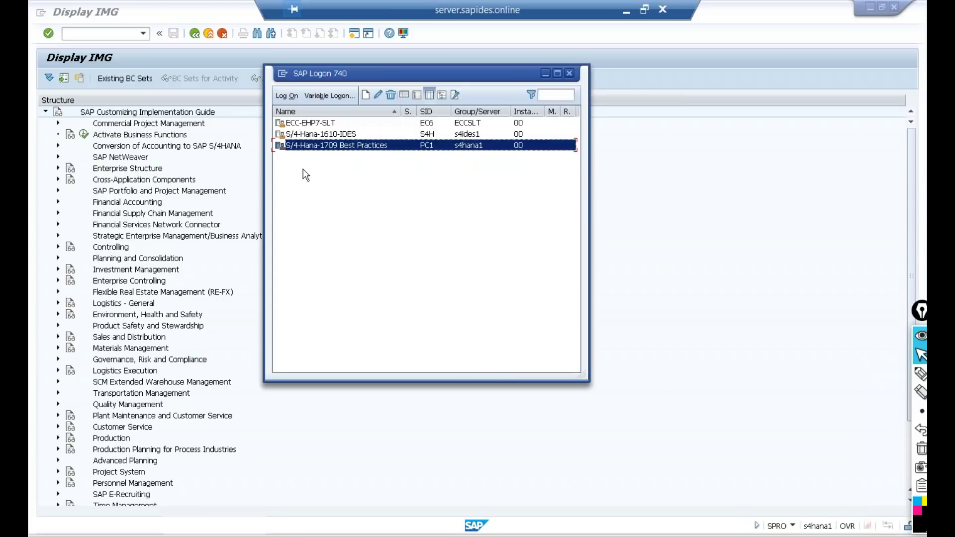
click(312, 136)
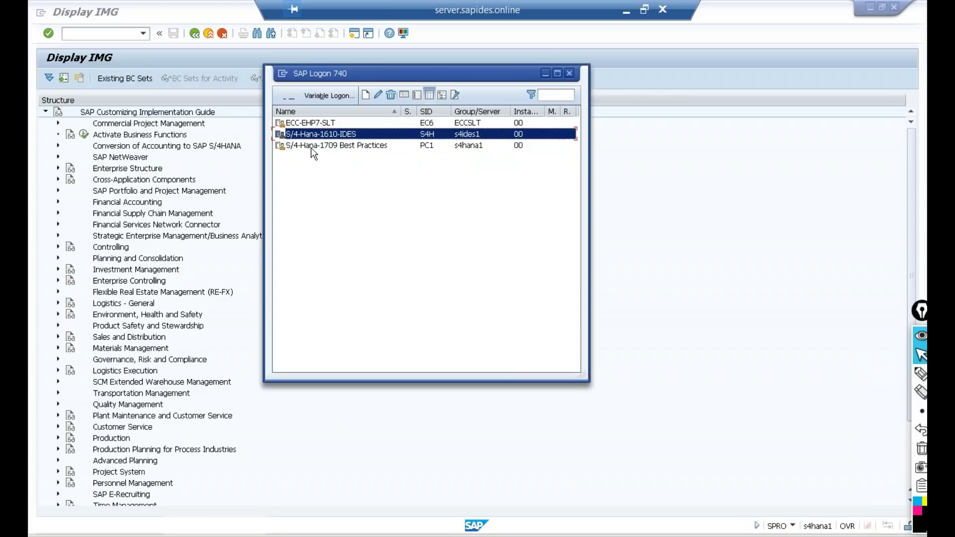
click(312, 145)
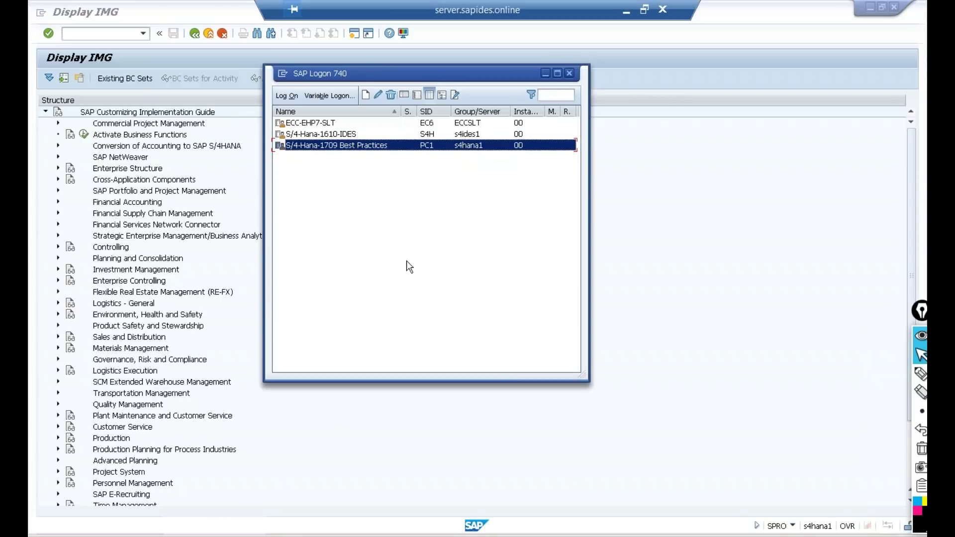
click(567, 411)
Collapse the IMG tree and restart customizing with transaction /nspro
click(45, 112)
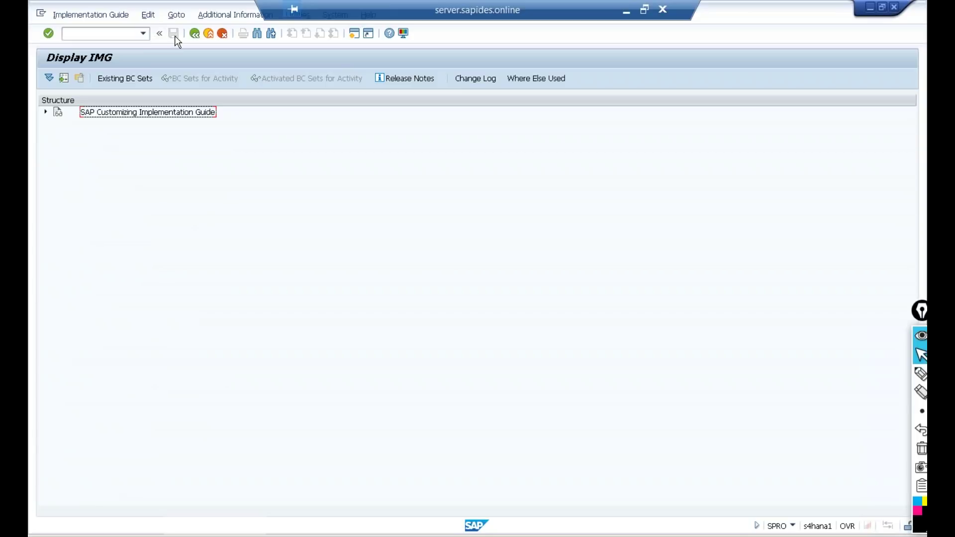
click(113, 34)
text(/nspro)
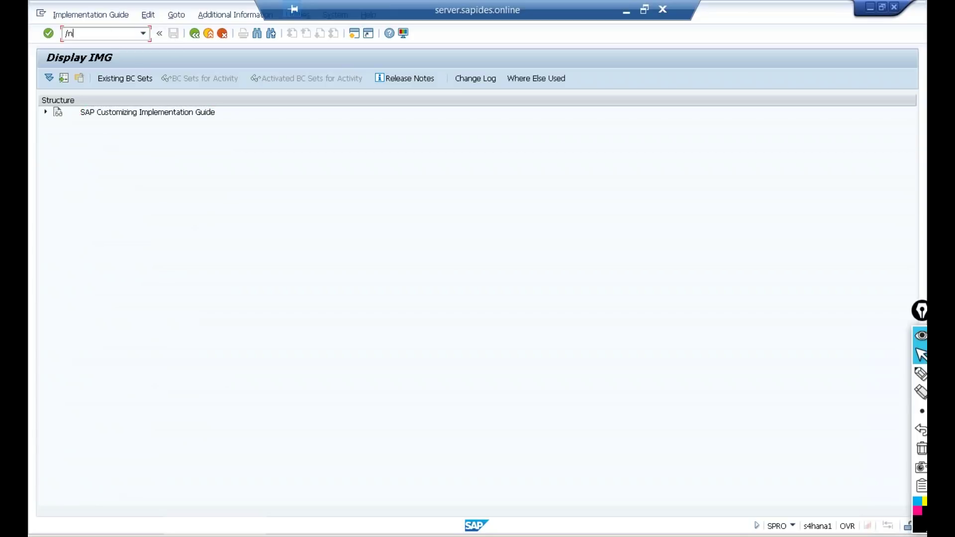
key(Return)
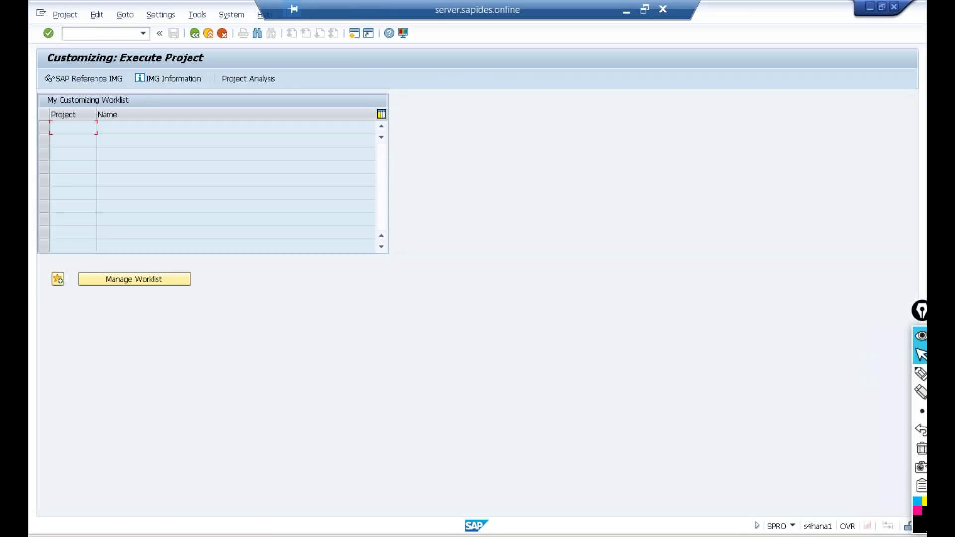
Open the SAP Reference IMG, browse down to Advanced Planning, then return to the browser
click(88, 78)
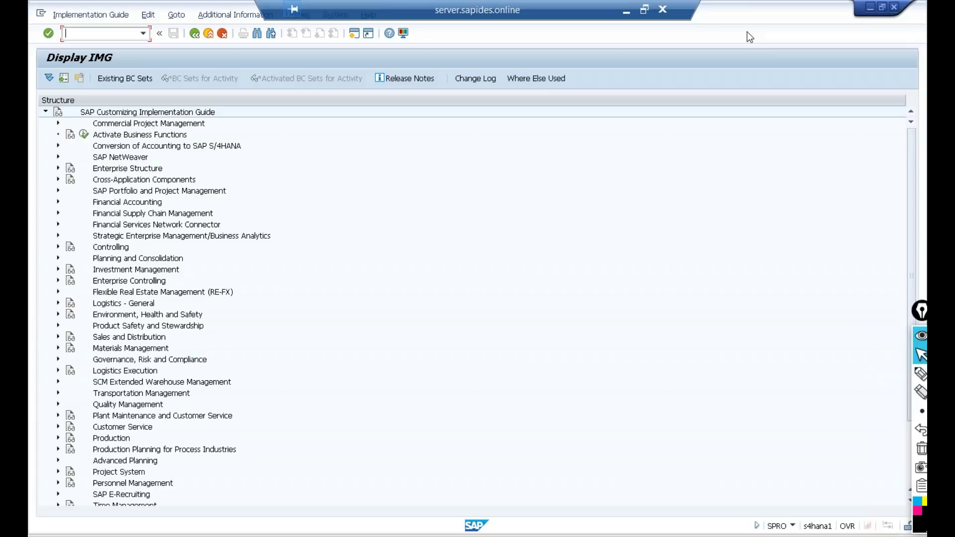
drag(912, 236, 905, 315)
click(124, 372)
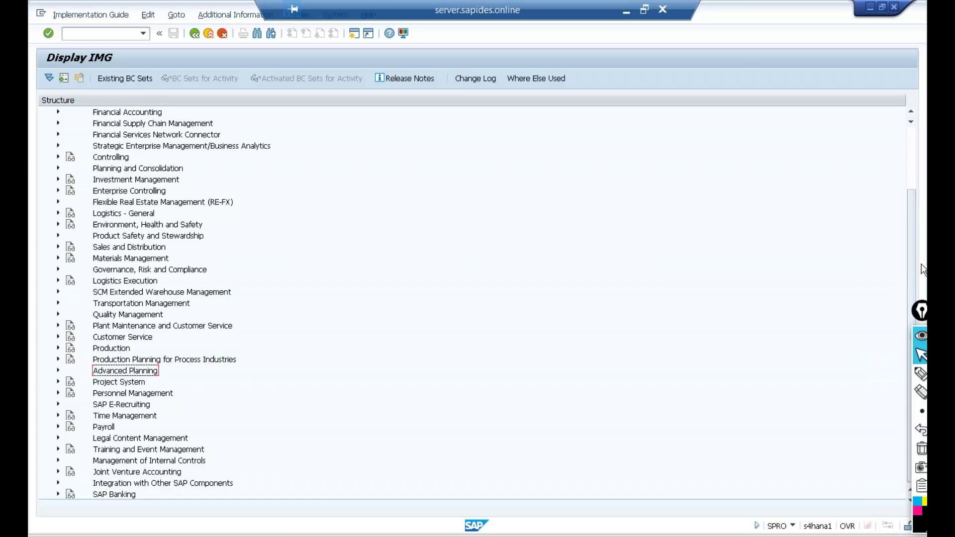
drag(910, 267, 910, 226)
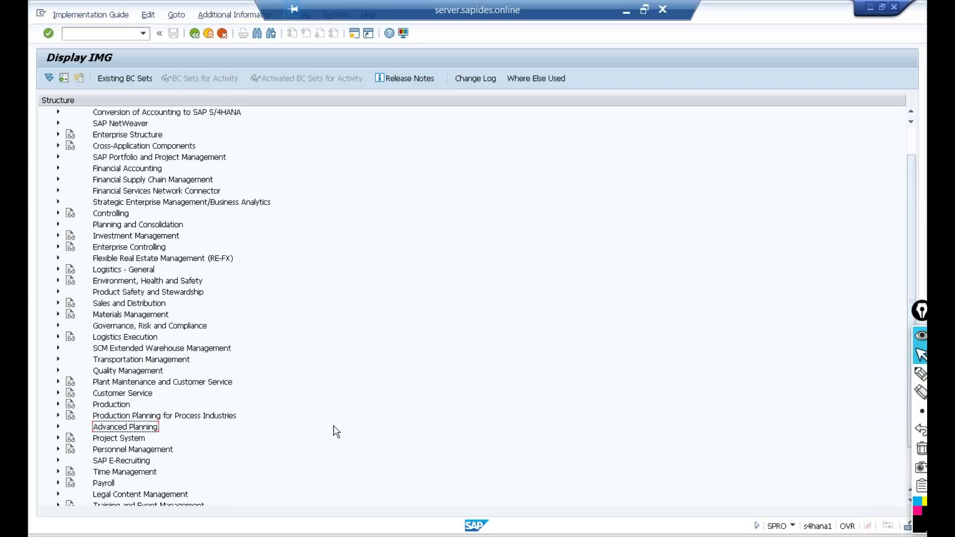
click(211, 536)
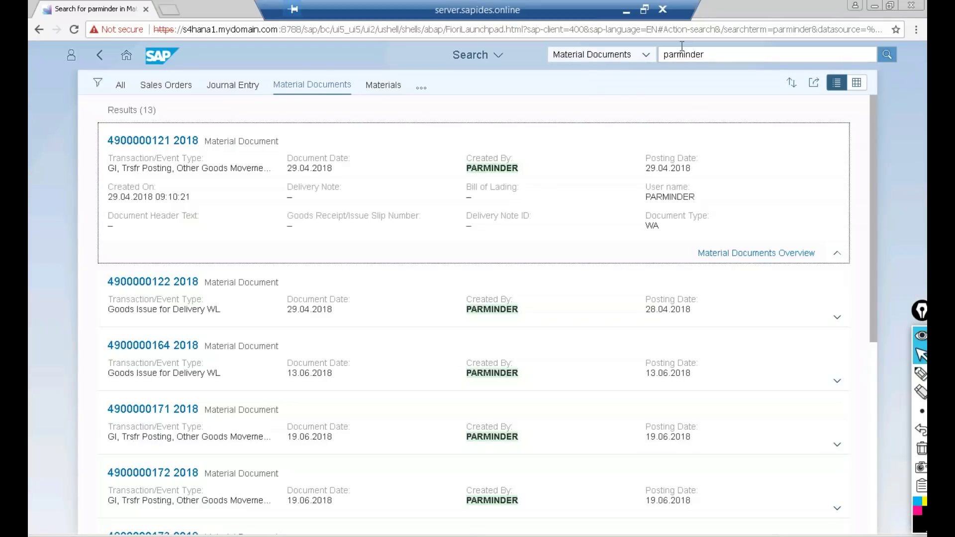
Sign in to the Fiori launchpad with the user name and password
drag(716, 54, 623, 56)
text(B)
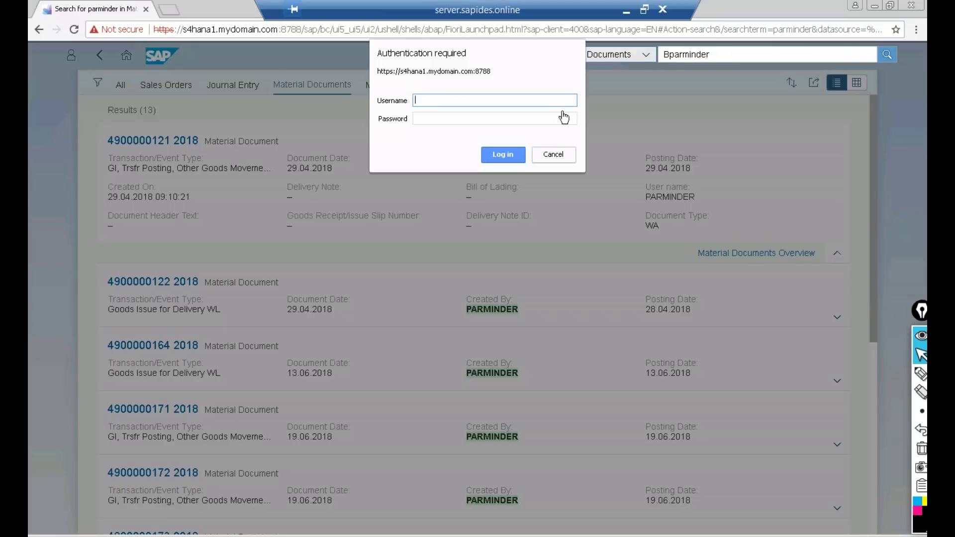
text(parminder)
key(Tab)
text(••••)
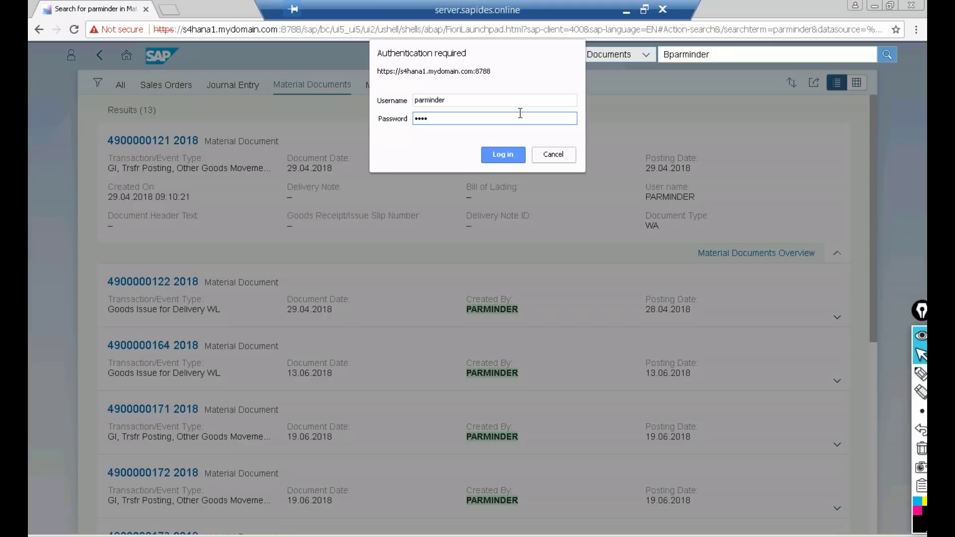
text(•••••)
click(503, 153)
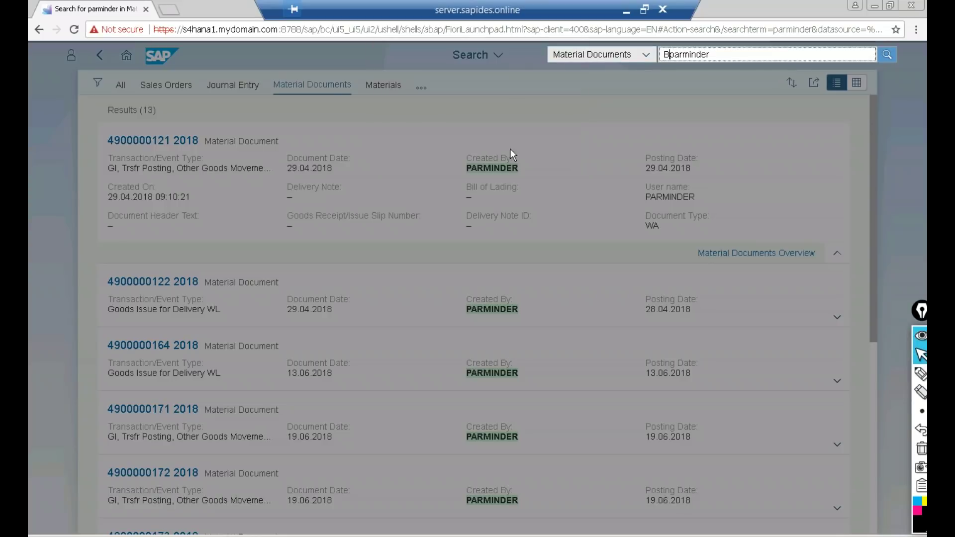
Replace the Material Documents search term with BOP and run the search
drag(711, 55, 646, 60)
text(BOP)
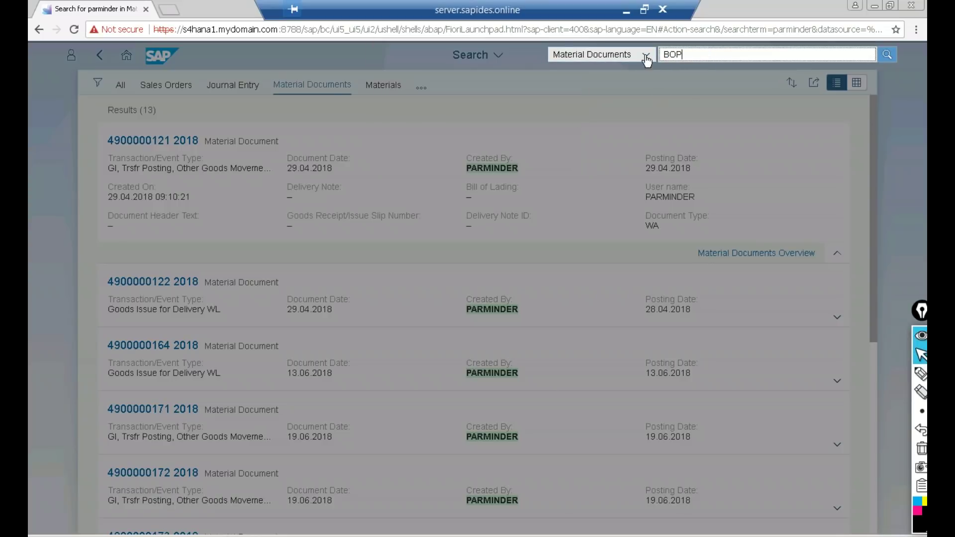
key(Return)
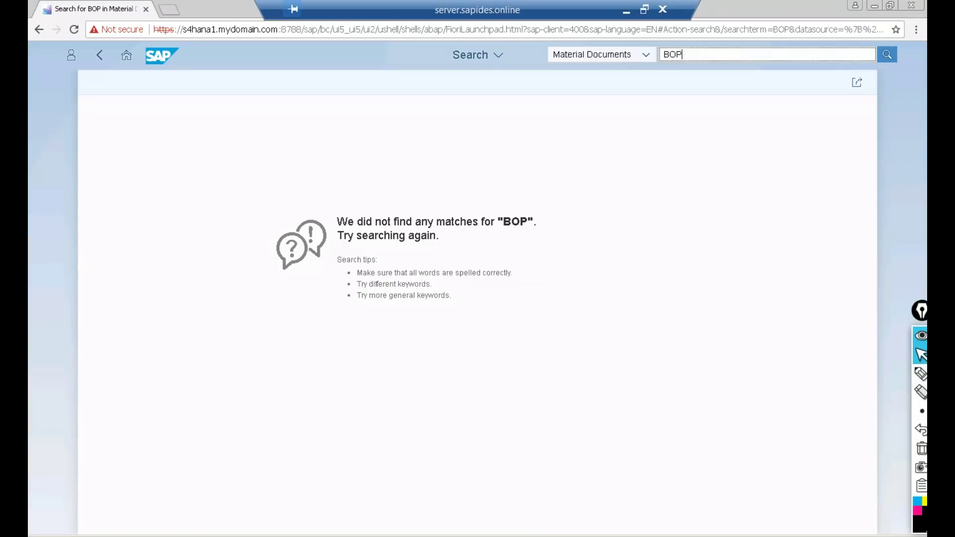
Return from the empty BOP search results to the Home page with its Supplier Management tiles
click(127, 54)
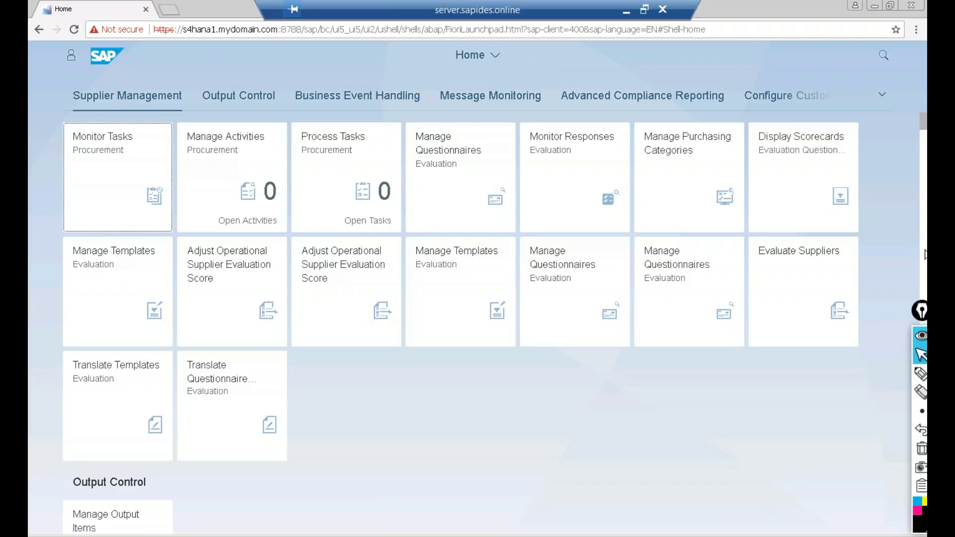
Jump to the Demand-Driven Replenishment tile group from the home page's group list
scroll(924, 254, down, 7)
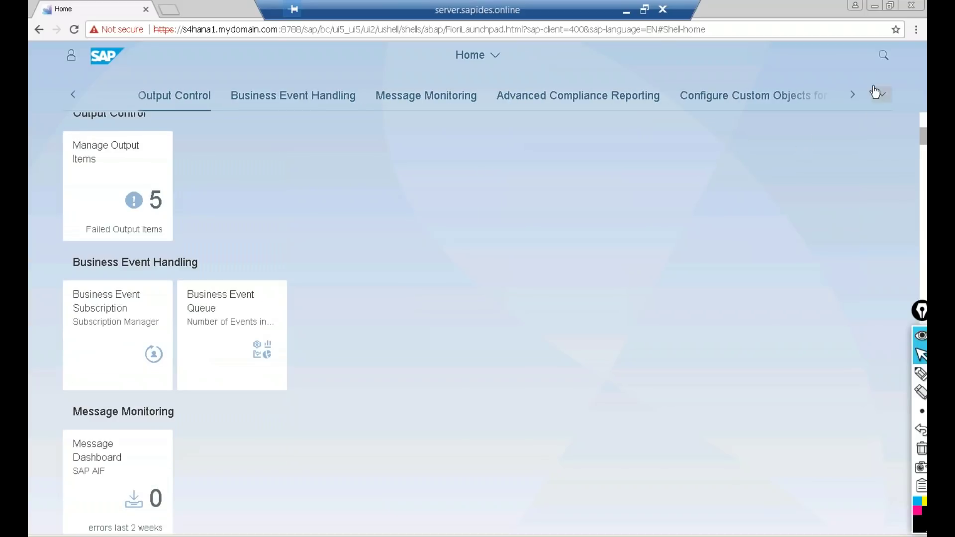
click(877, 98)
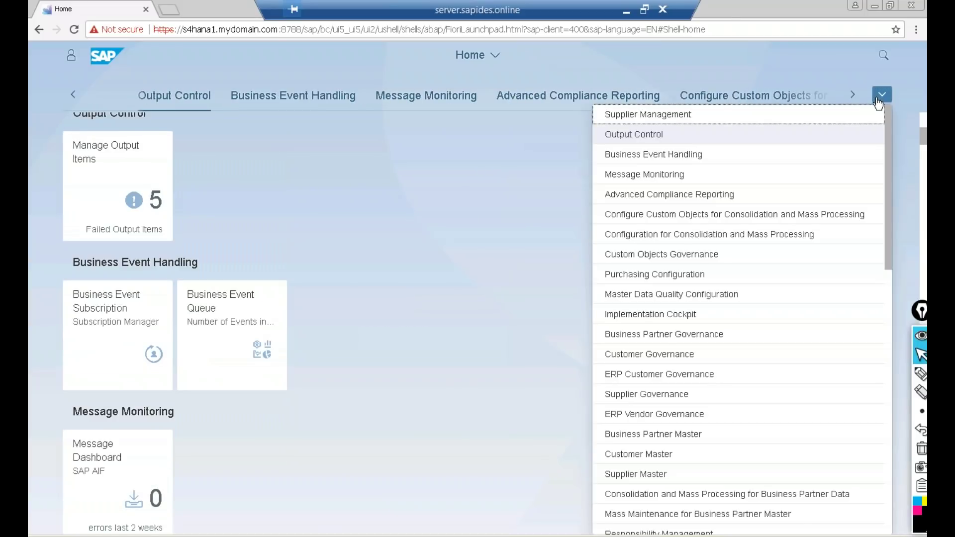
drag(889, 172, 881, 445)
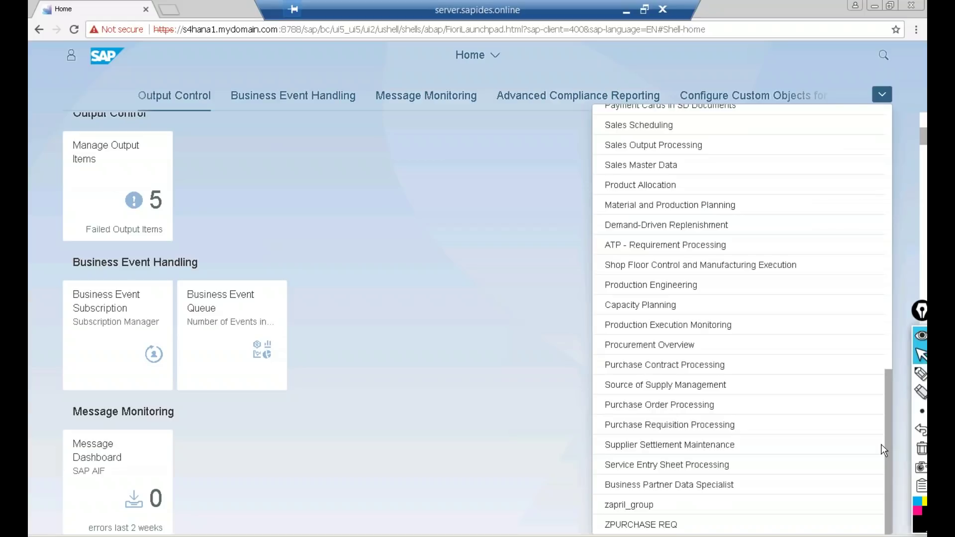
drag(878, 436, 861, 394)
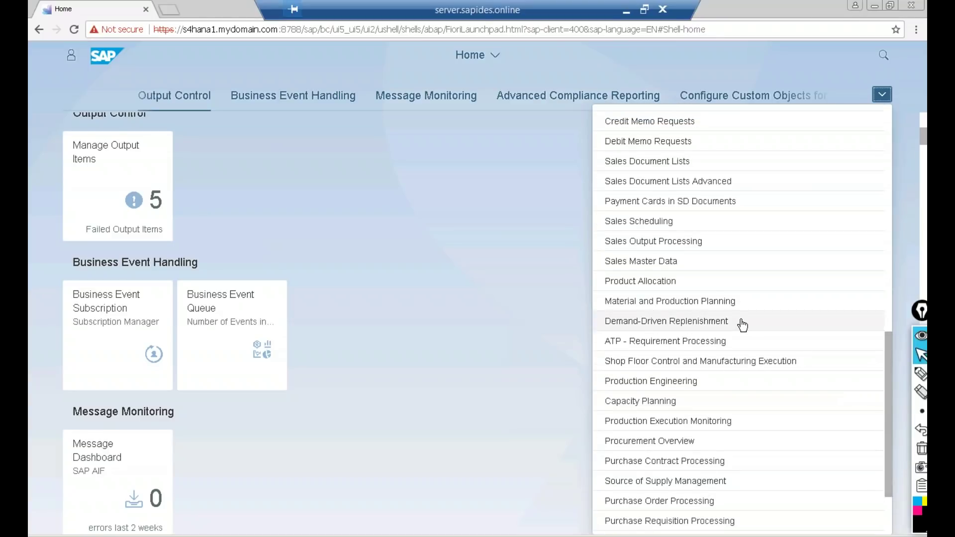
click(741, 322)
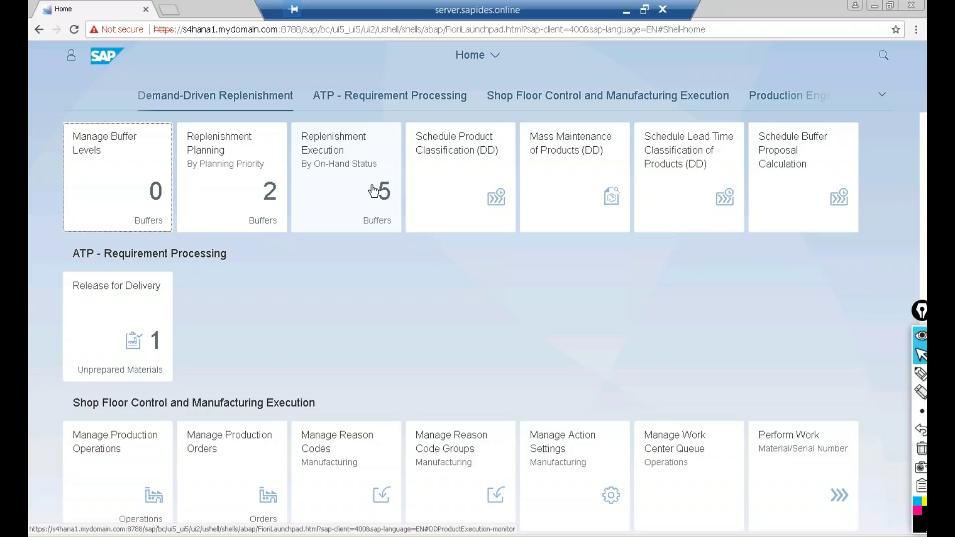
Search BOP, open Configure BOP Segment with its 7 segments, then minimize the remote desktop
click(882, 56)
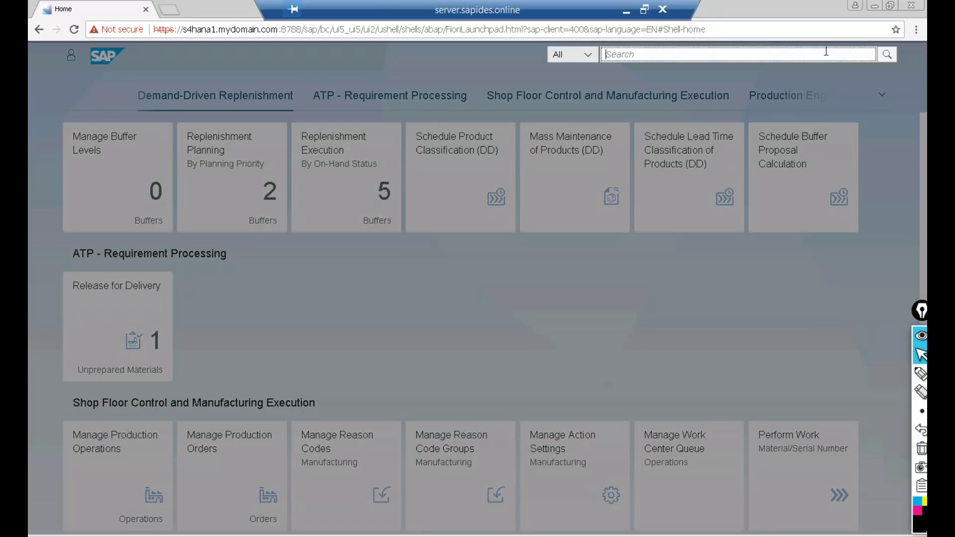
text(BOP)
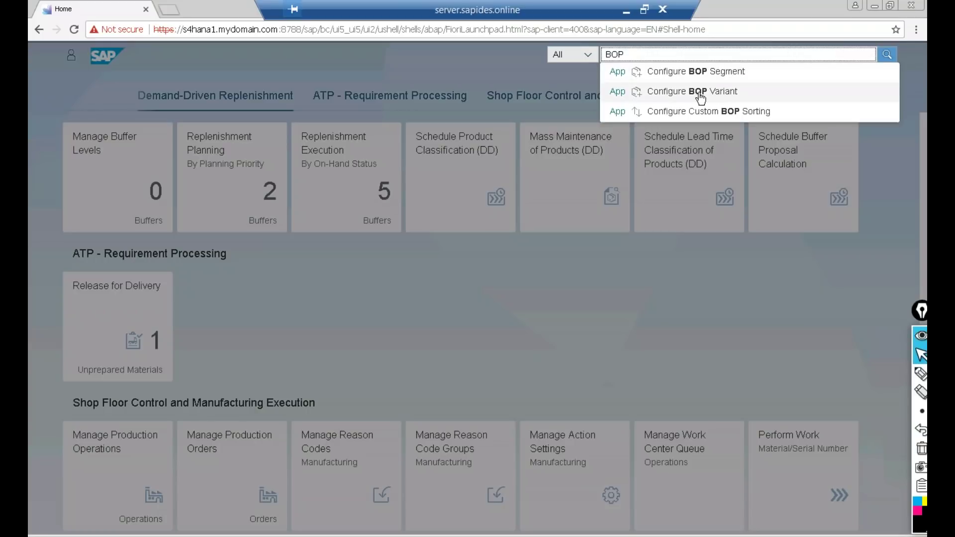
click(702, 72)
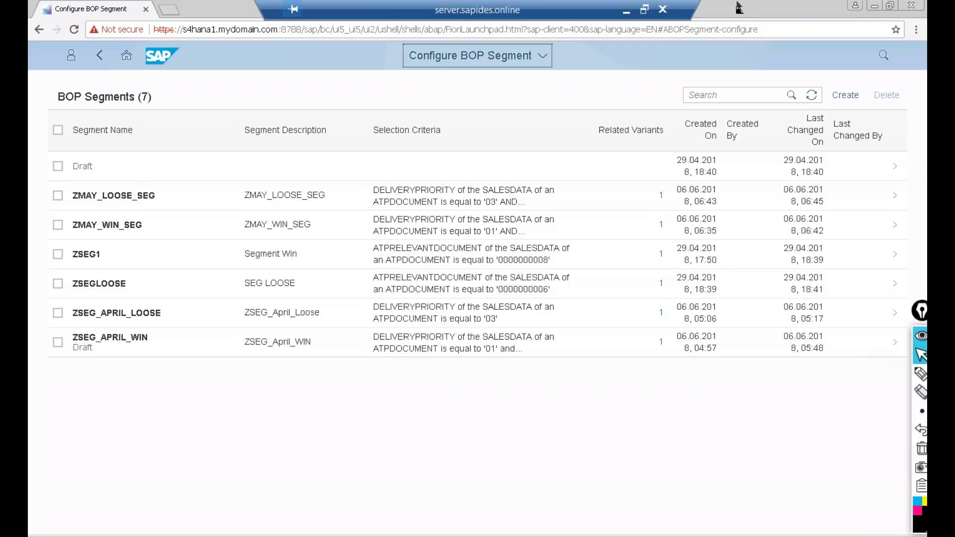
click(626, 10)
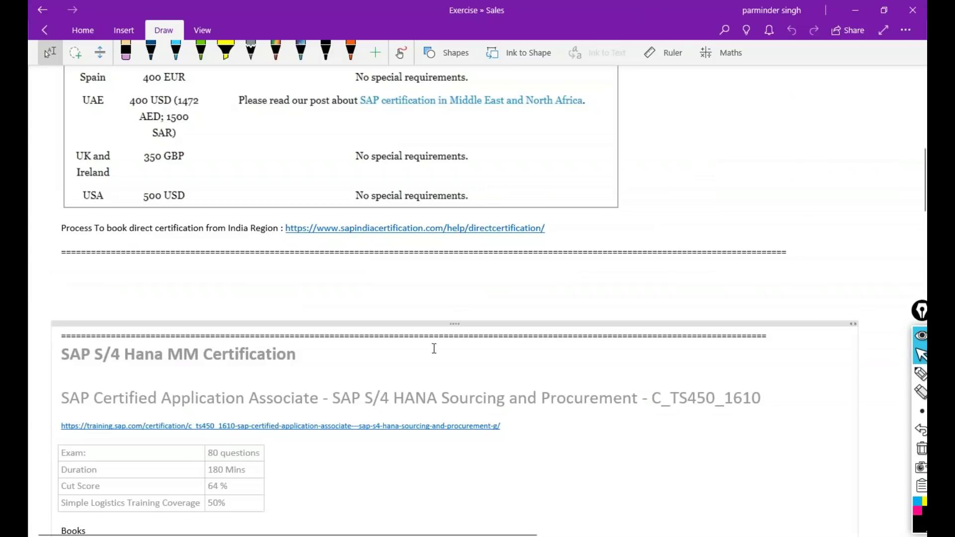
Open ZMAY_2018's 5th Session - S4 Hana Scenarios page and scroll through its CFIN diagram
click(45, 31)
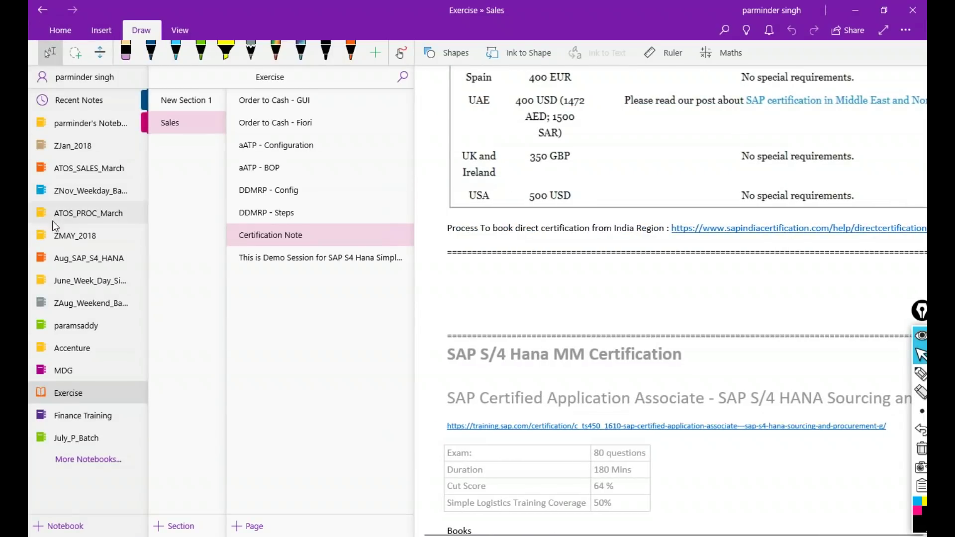
click(56, 236)
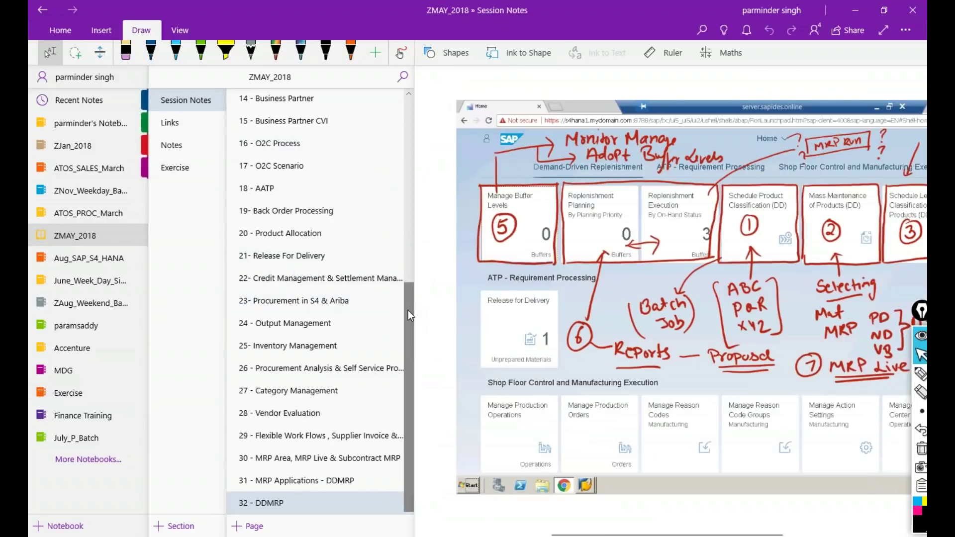
scroll(407, 307, up, 5)
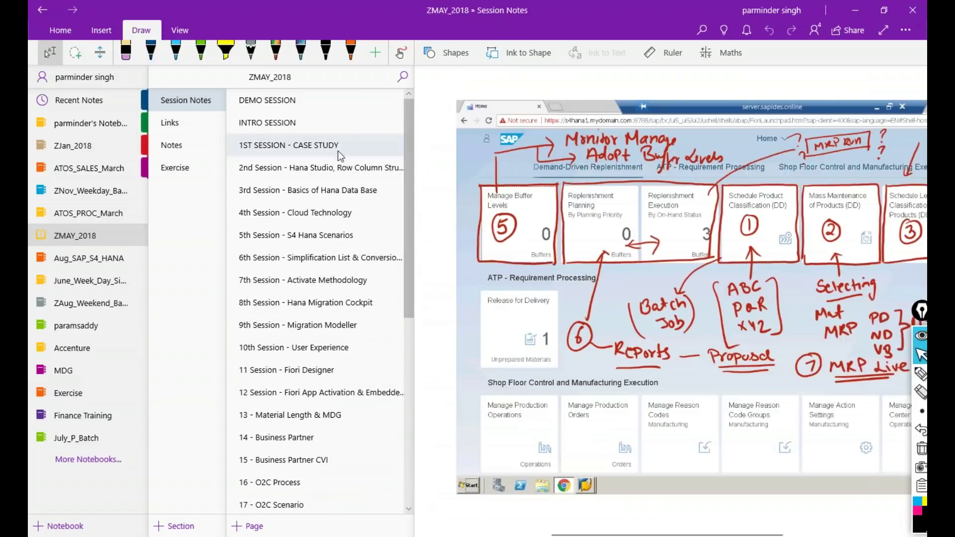
drag(297, 230, 296, 228)
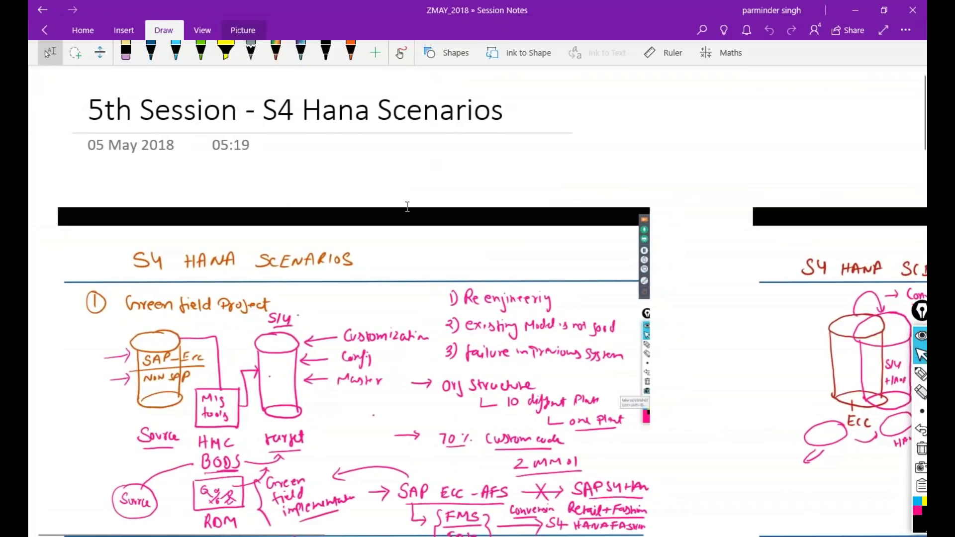
scroll(406, 207, down, 15)
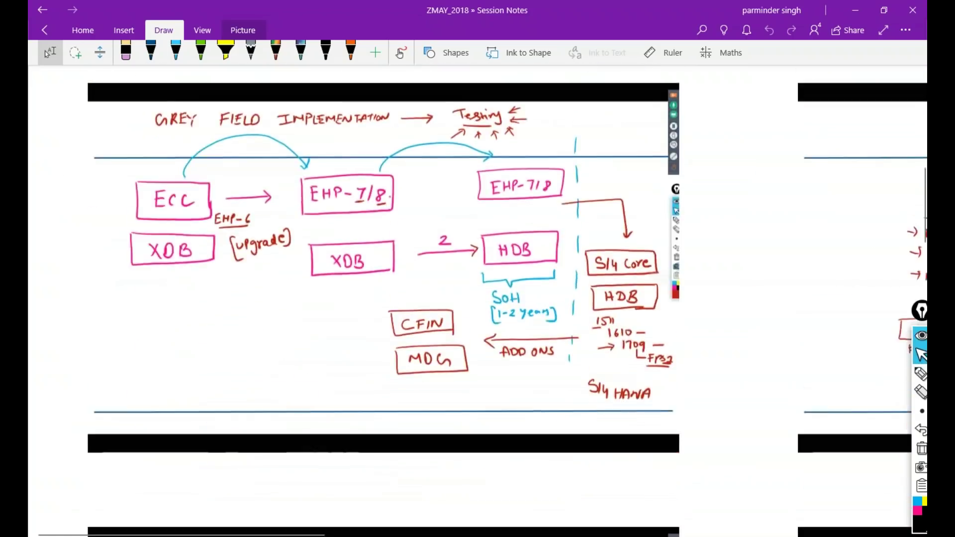
scroll(405, 207, down, 10)
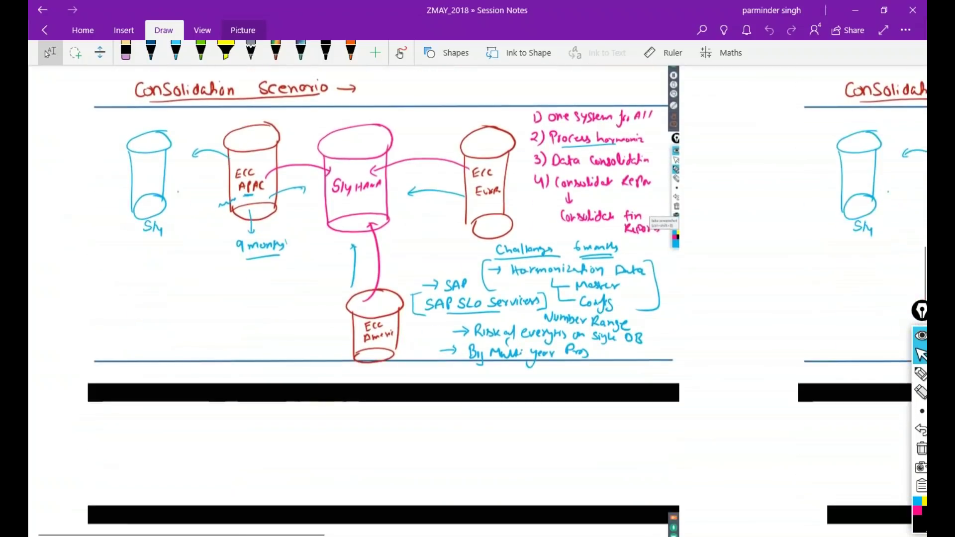
scroll(405, 207, down, 10)
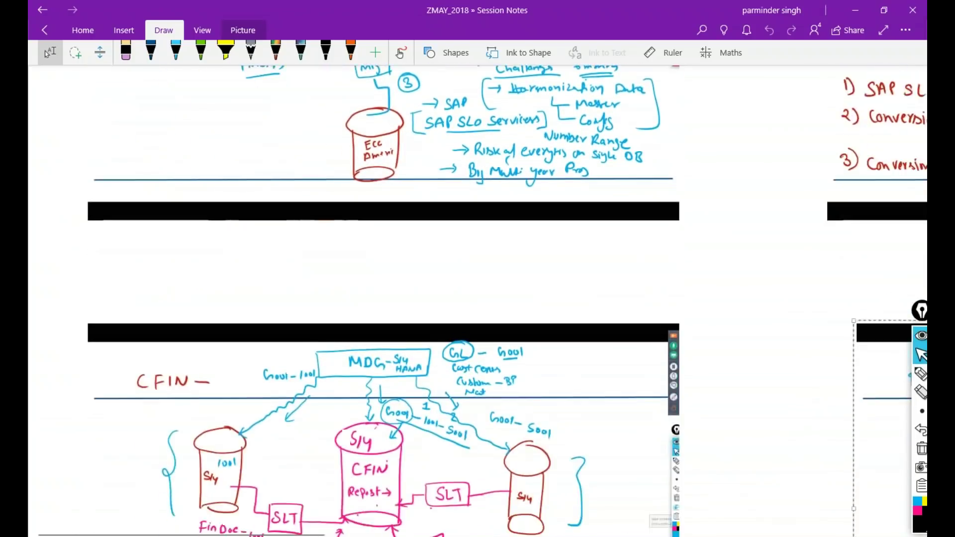
scroll(406, 207, down, 5)
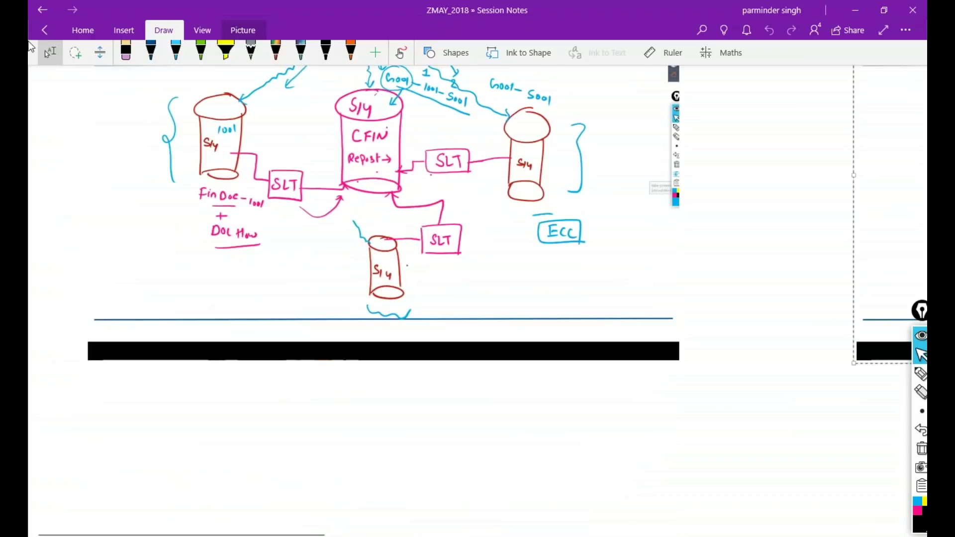
click(43, 31)
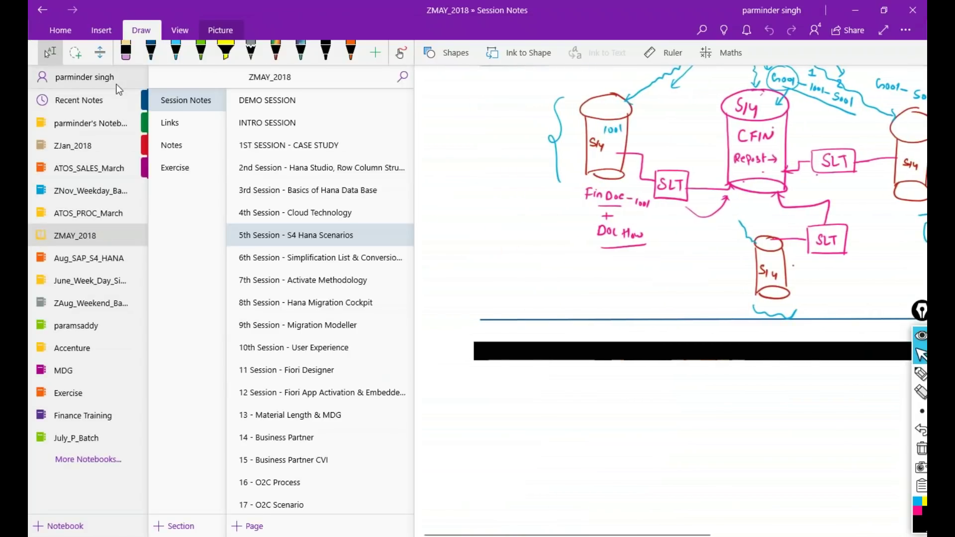
Switch to the Links section and scroll through its table of SAP reference URLs
click(182, 122)
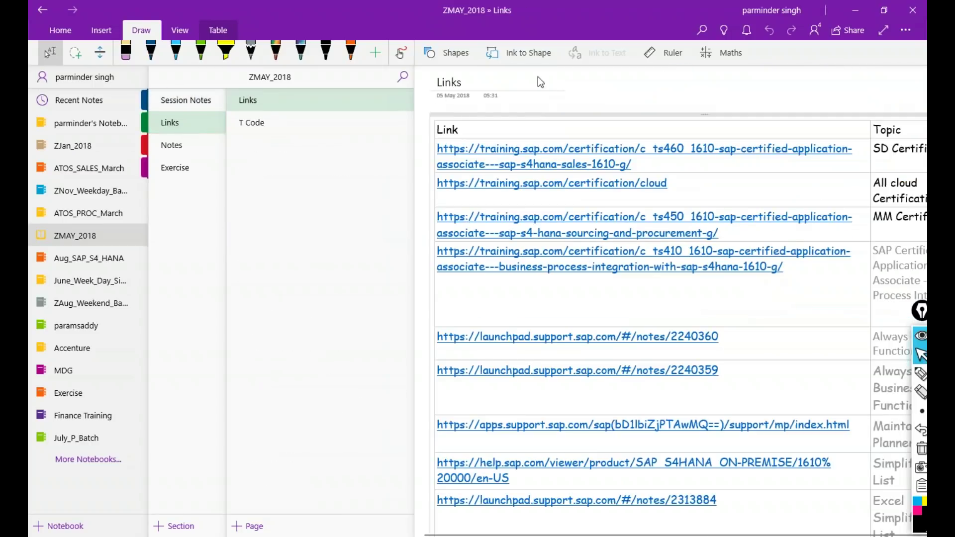
click(596, 89)
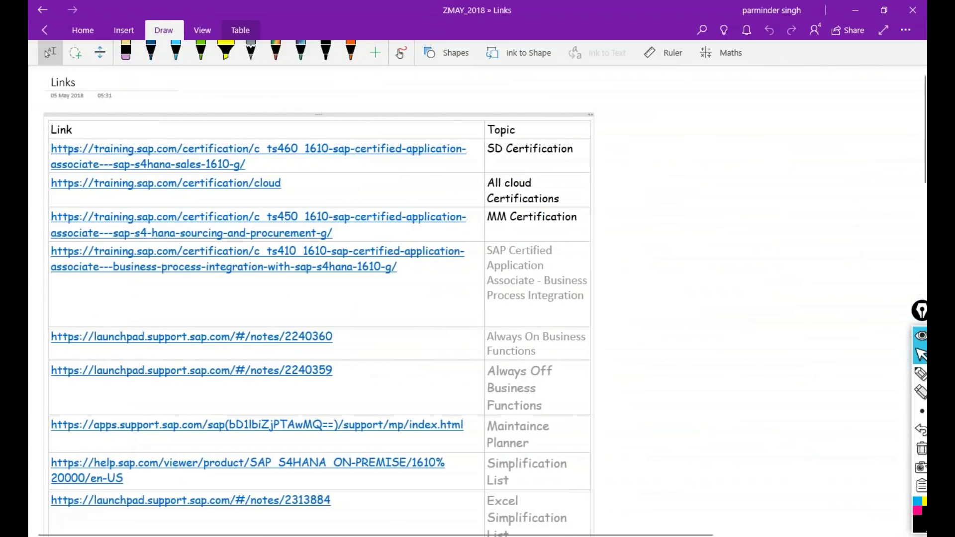
scroll(318, 299, down, 12)
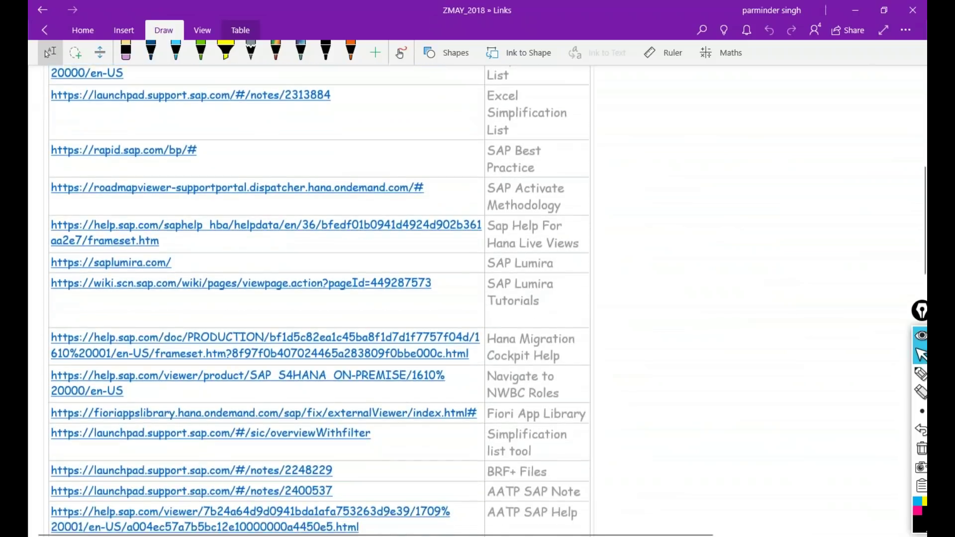
scroll(318, 298, down, 10)
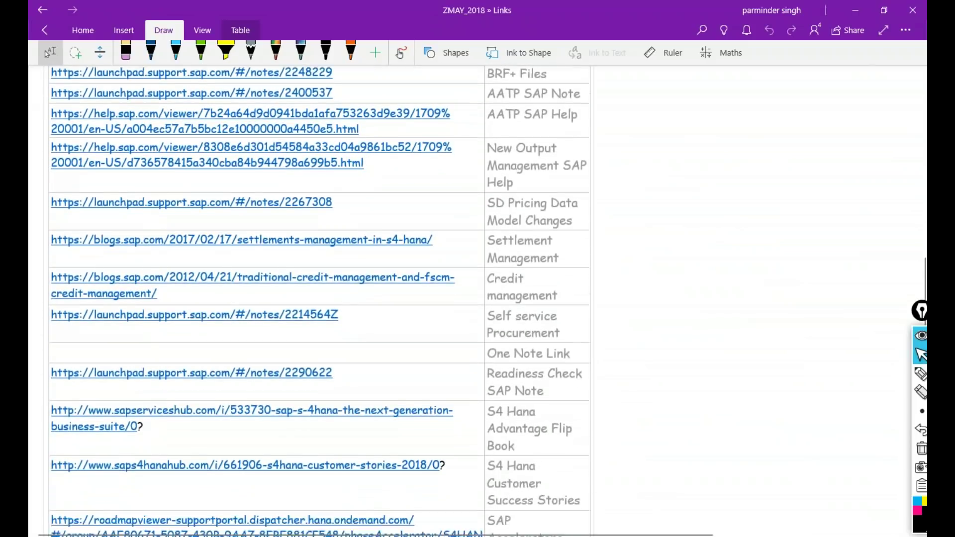
scroll(318, 298, up, 16)
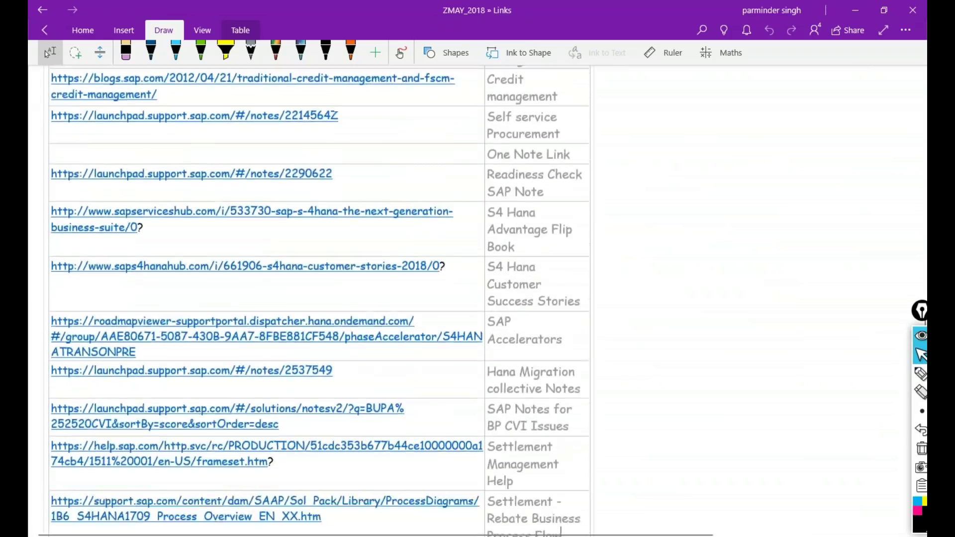
scroll(319, 298, up, 3)
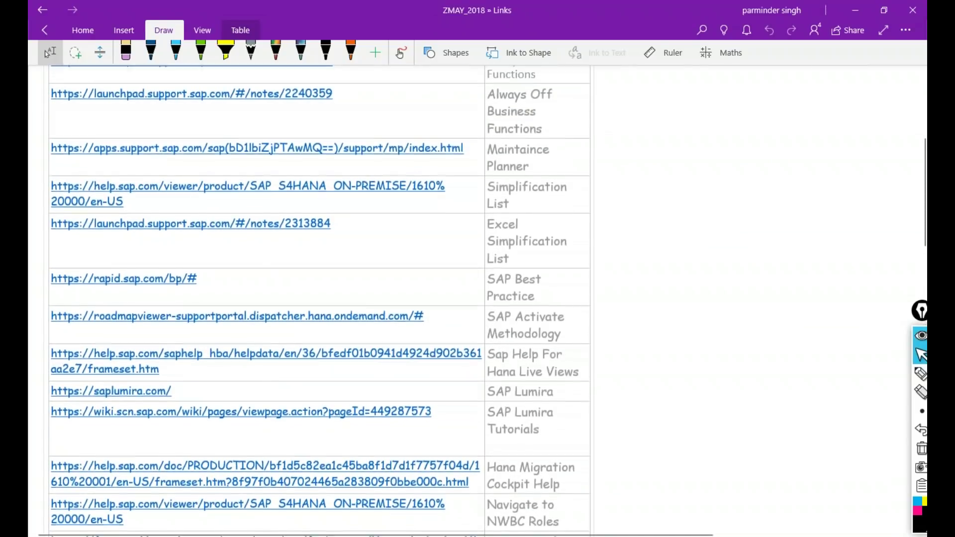
click(45, 37)
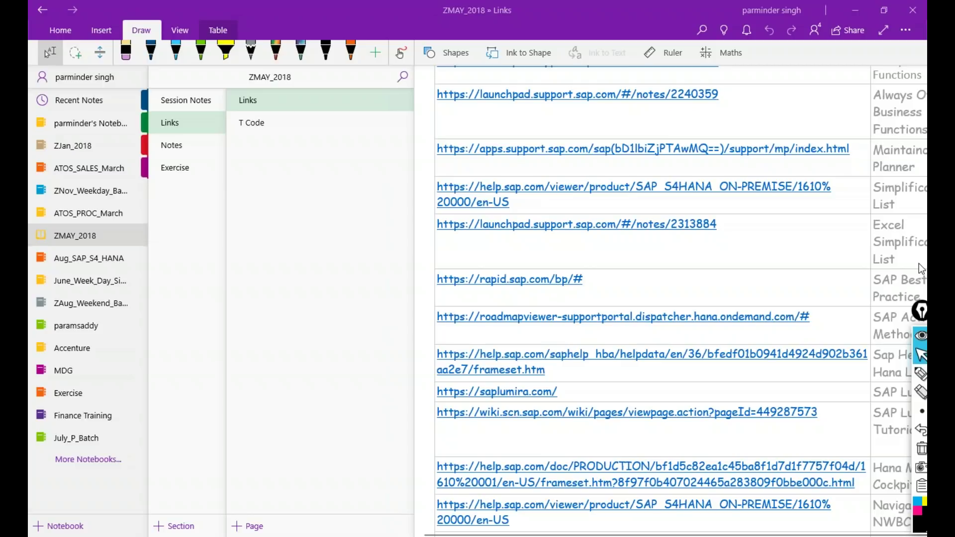
Go back to Session Notes and scroll to the top of the 5th Session page's Greenfield Project diagram
click(175, 106)
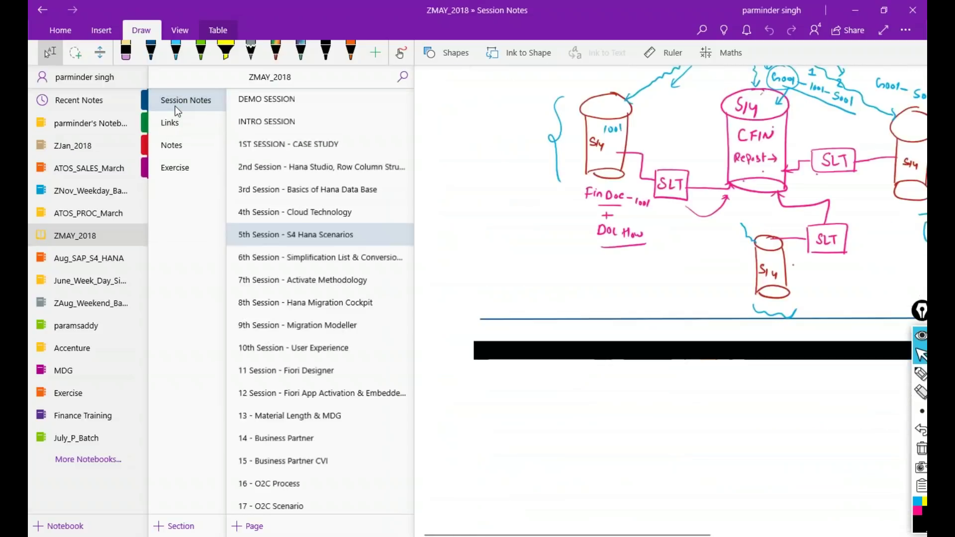
click(560, 239)
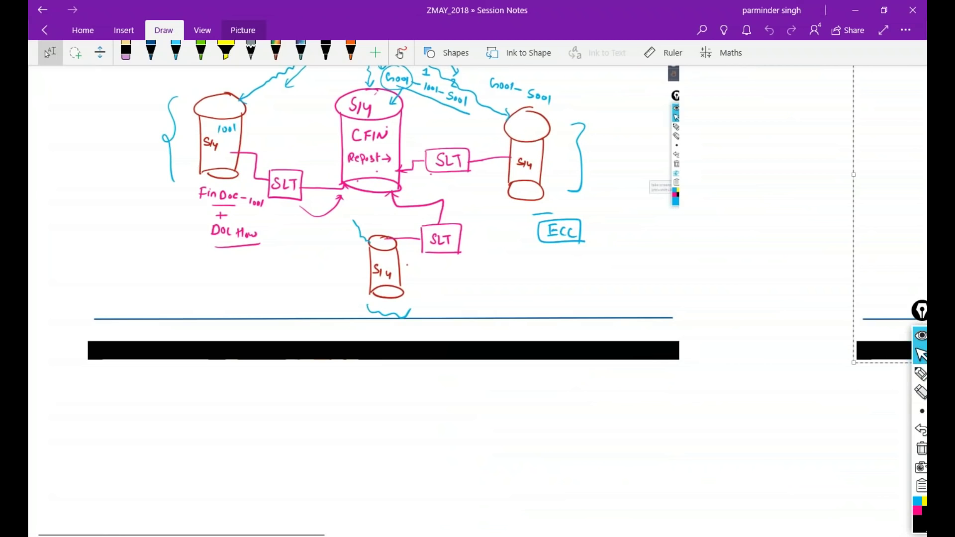
scroll(384, 313, up, 15)
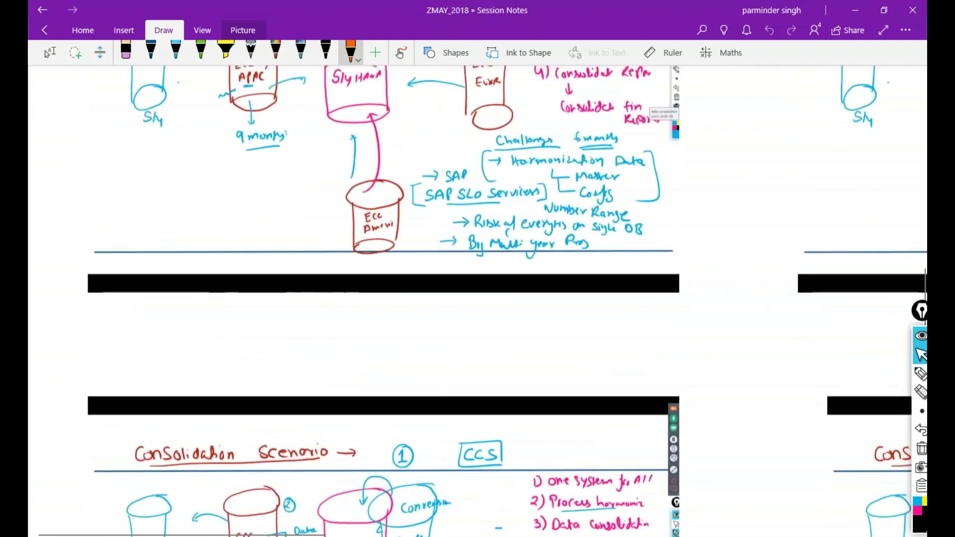
scroll(383, 313, up, 15)
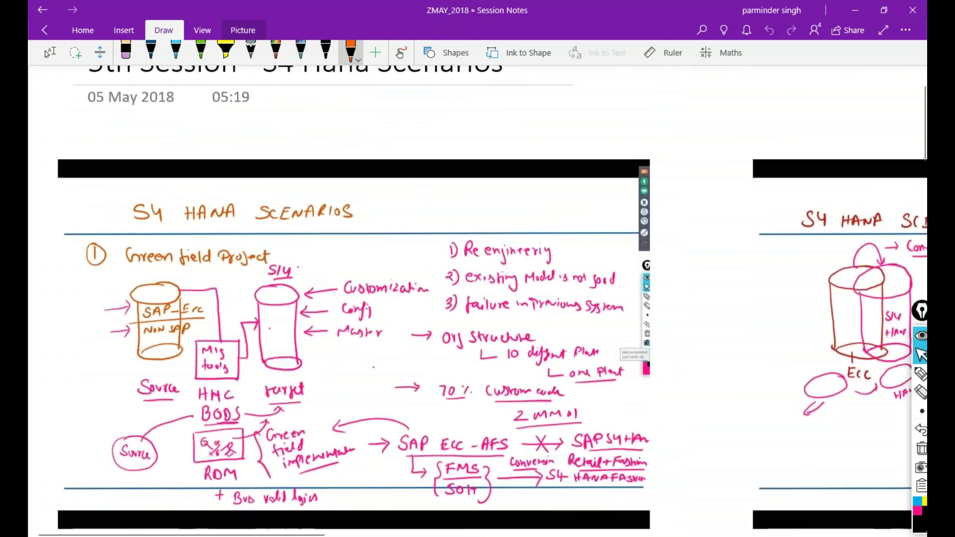